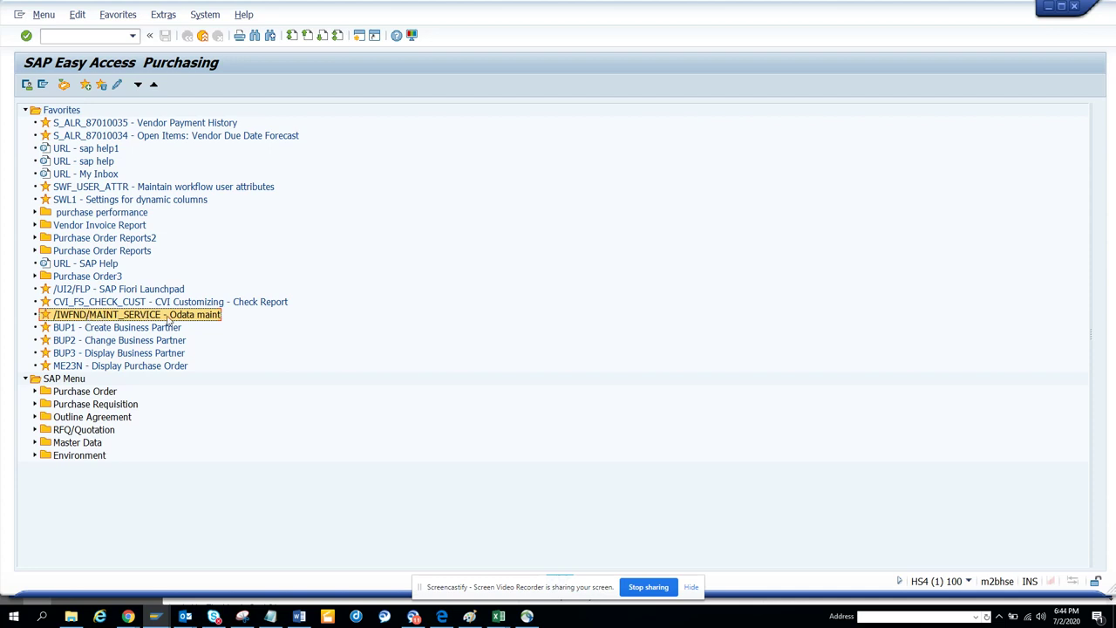
Open /IWFND/MAINT_SERVICE and search the service catalog for fbl1n.
{"action": "double_click", "coordinate": [169, 316]}
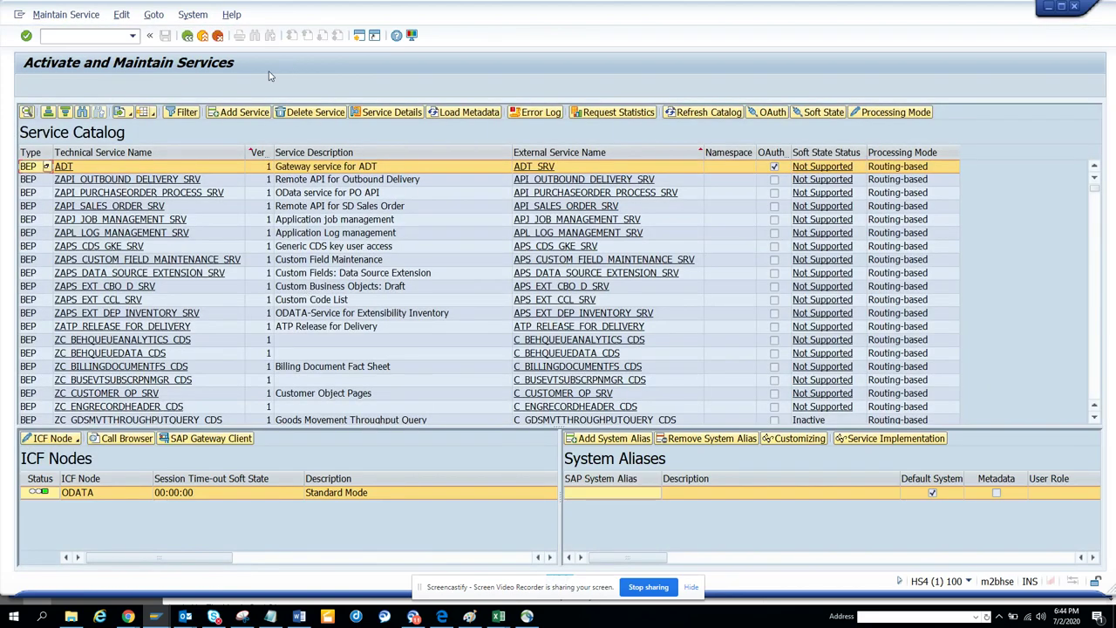
{"action": "left_click", "coordinate": [81, 112]}
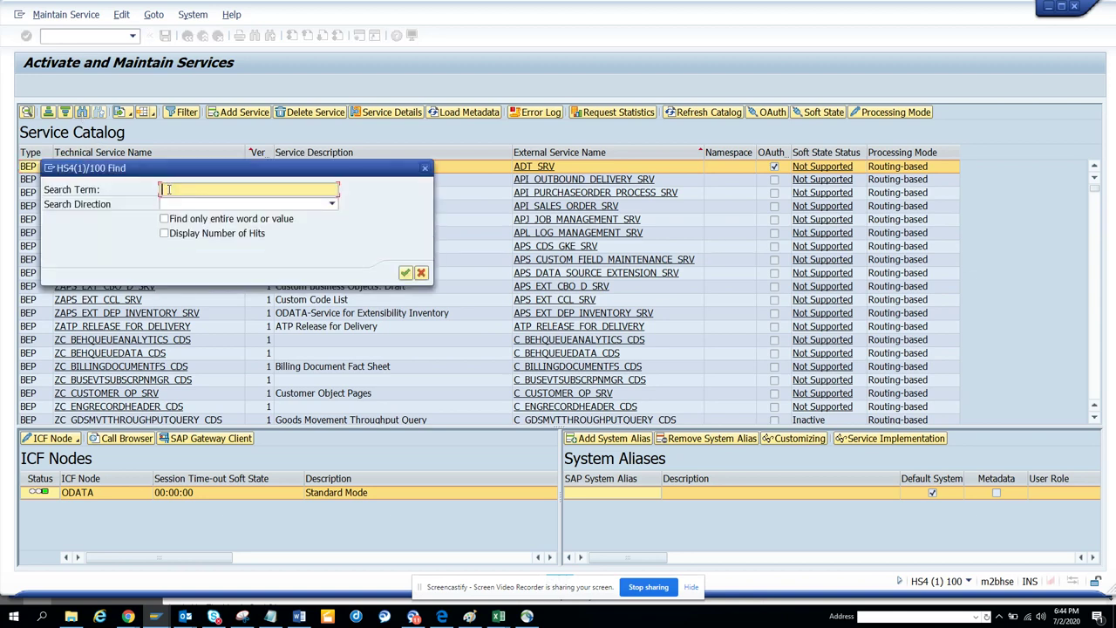
{"action": "type", "text": "f"}
{"action": "type", "text": "bl1n"}
{"action": "key", "text": "Return"}
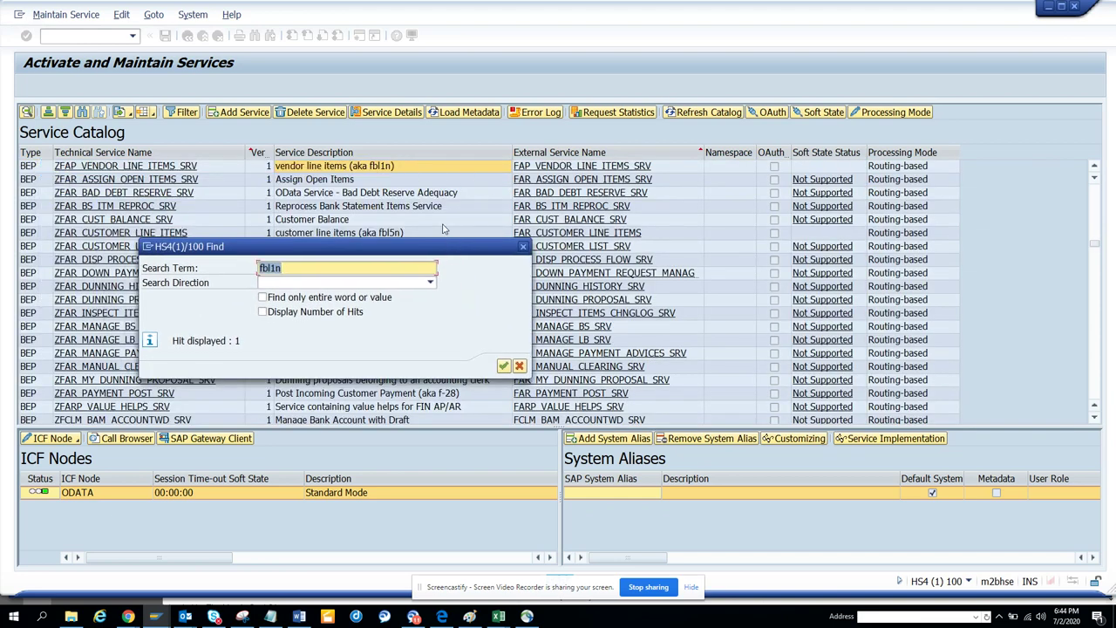
{"action": "left_click", "coordinate": [525, 248]}
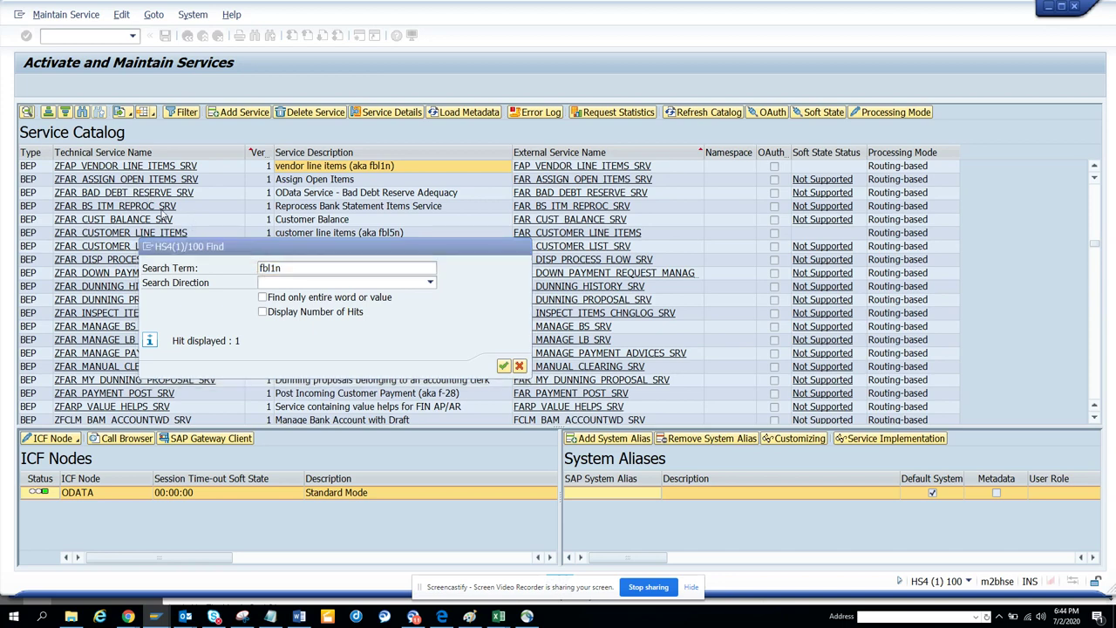
Activate the ICF node of ZFAP_VENDOR_LINE_ITEMS_SRV.
{"action": "left_click", "coordinate": [162, 166]}
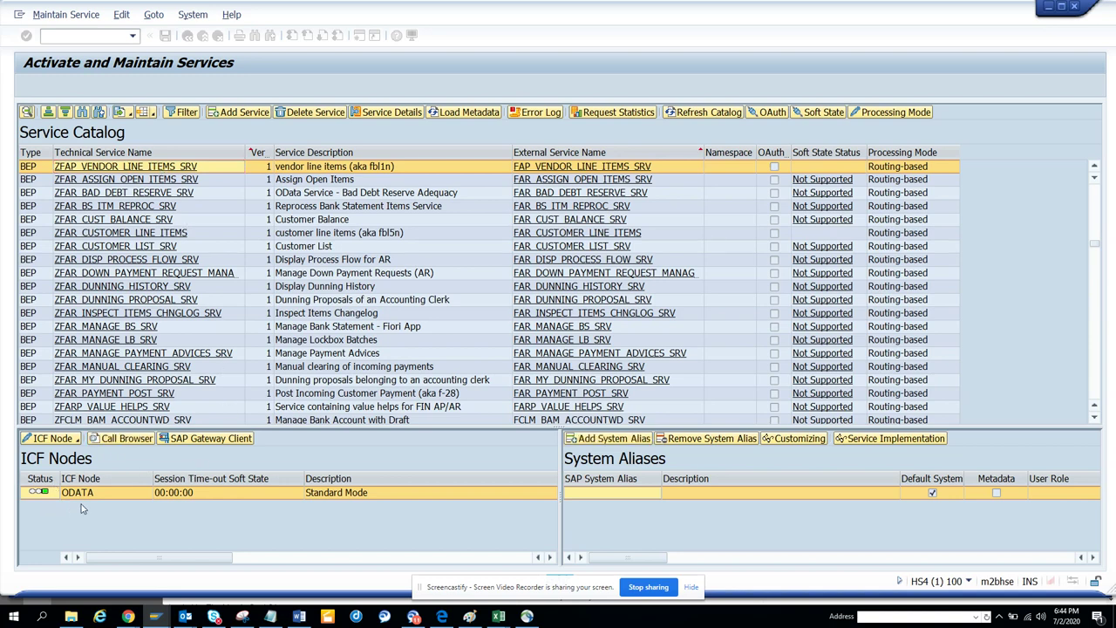
{"action": "left_click", "coordinate": [77, 438]}
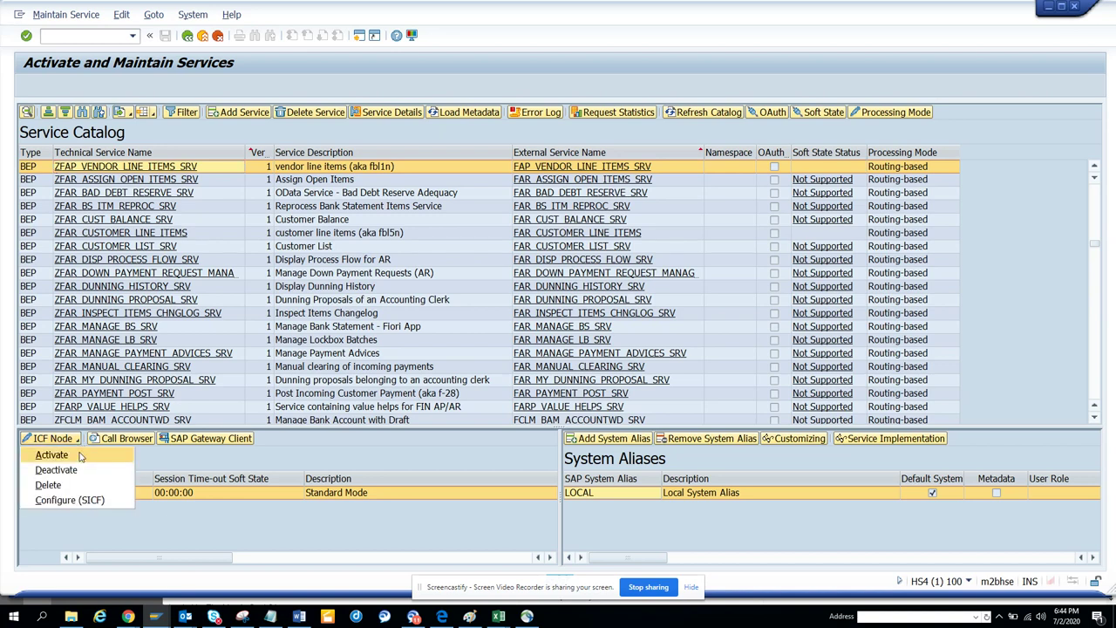
{"action": "left_click", "coordinate": [273, 460]}
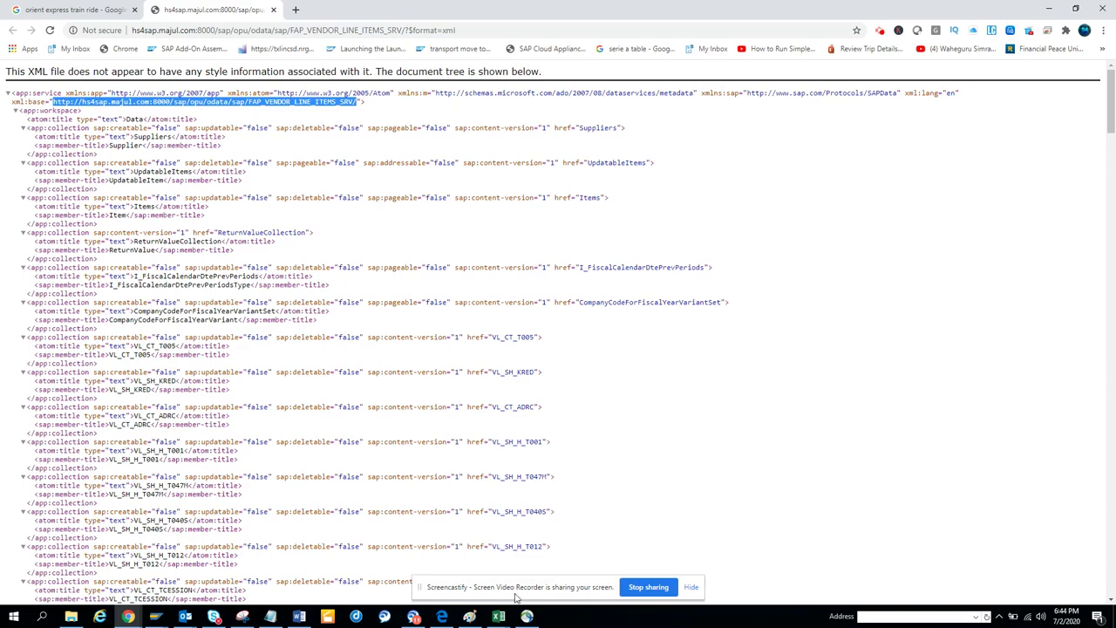
Create a new blank Excel workbook.
{"action": "left_click", "coordinate": [498, 619]}
{"action": "left_click", "coordinate": [558, 575]}
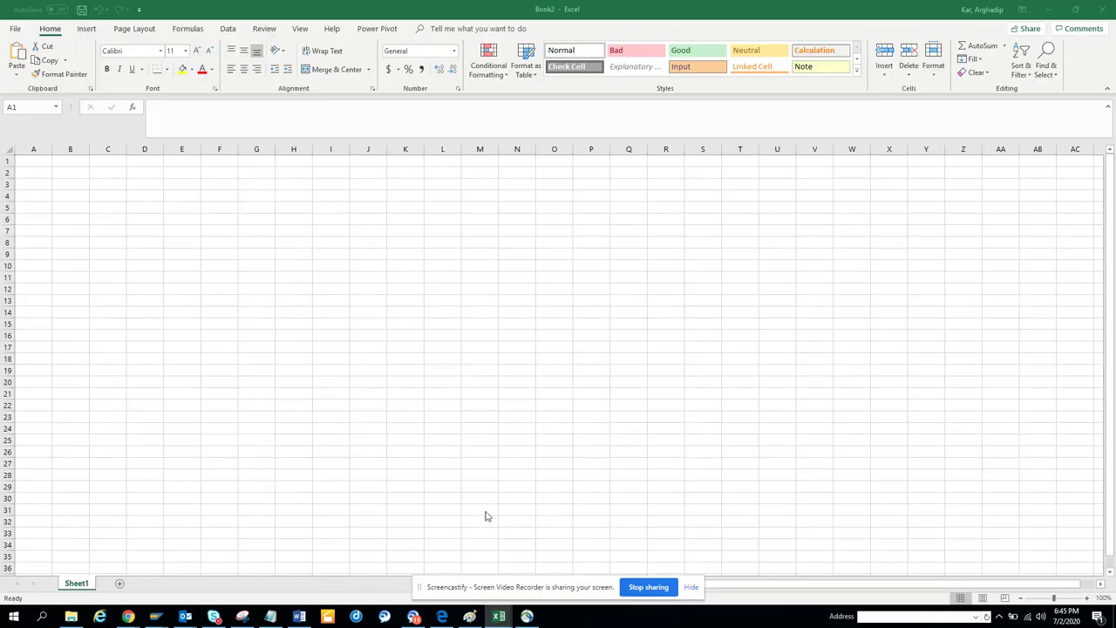
{"action": "left_click", "coordinate": [17, 29]}
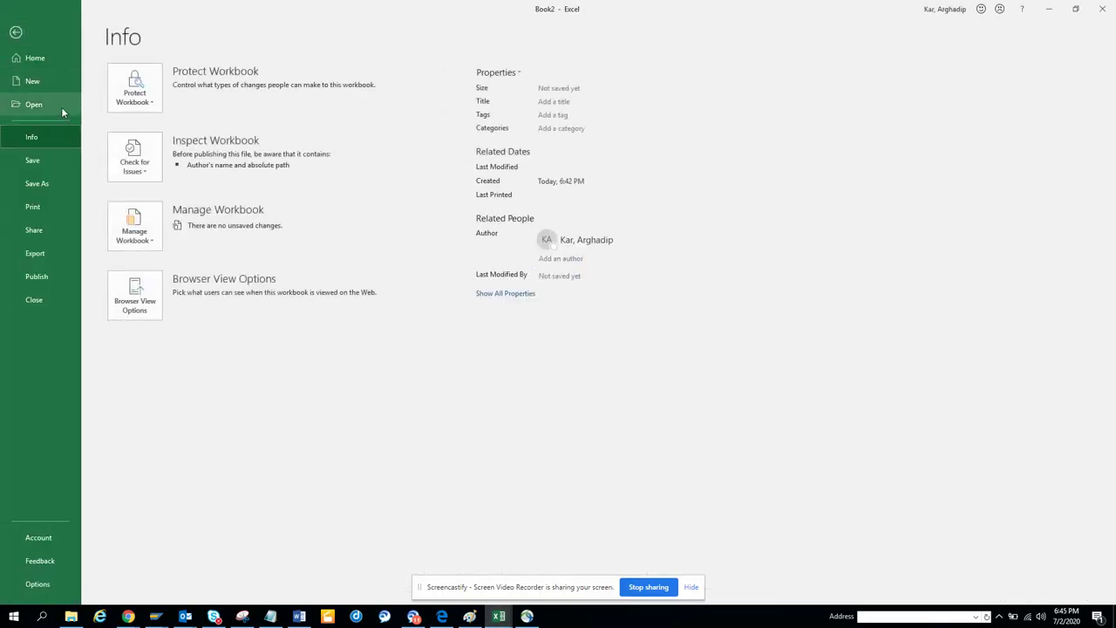
{"action": "left_click", "coordinate": [68, 82]}
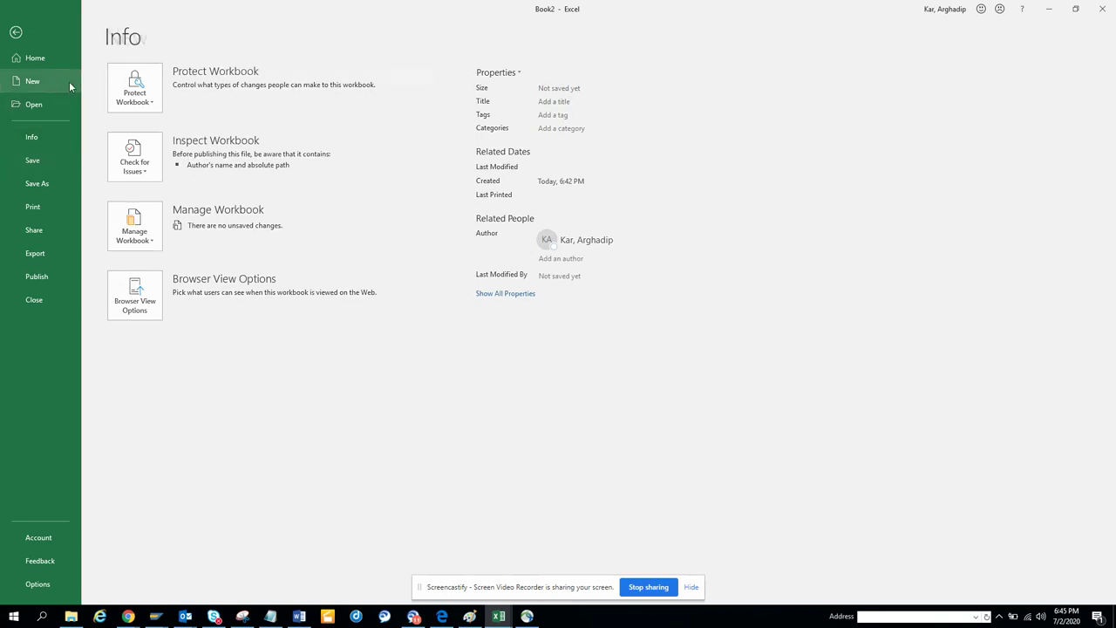
{"action": "left_click", "coordinate": [164, 142]}
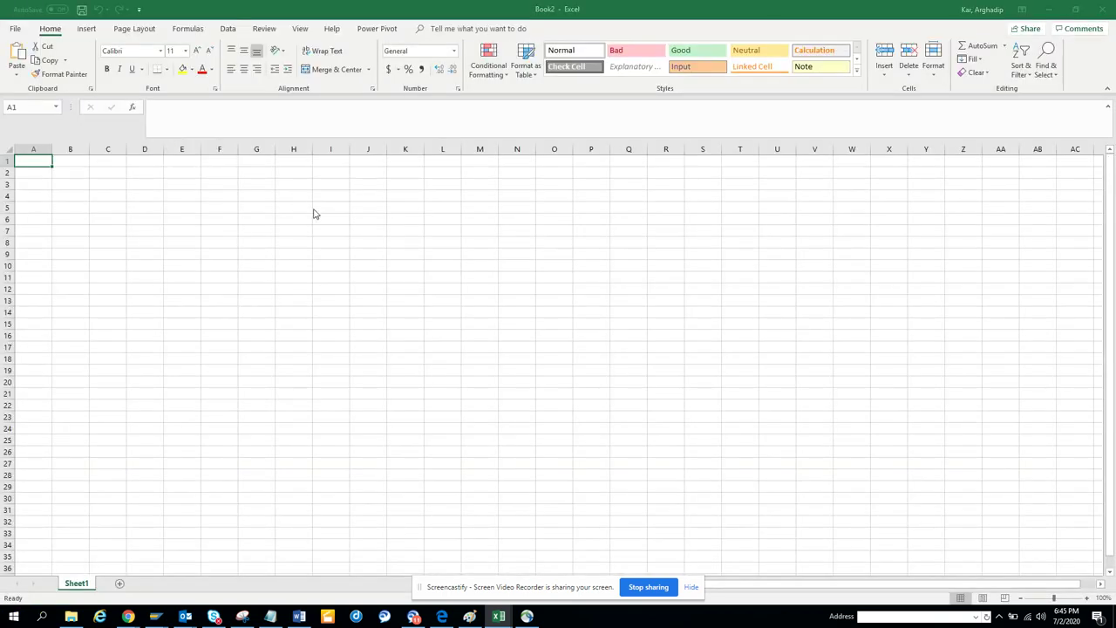
Connect to the vendor line items service's OData feed using the copied URL.
{"action": "left_click", "coordinate": [227, 29]}
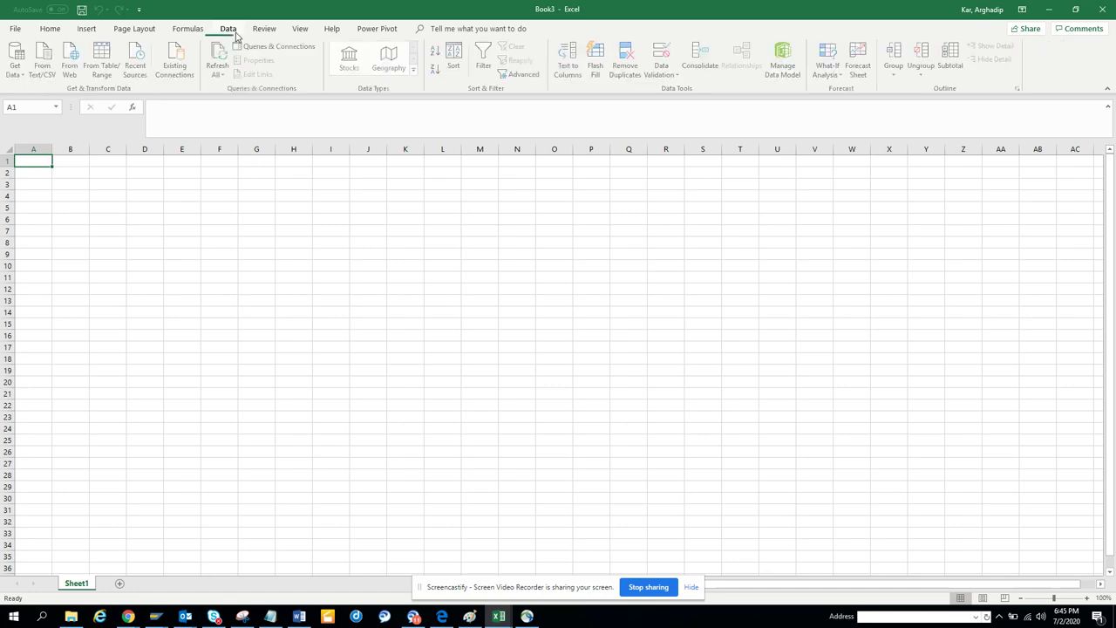
{"action": "left_click", "coordinate": [24, 77]}
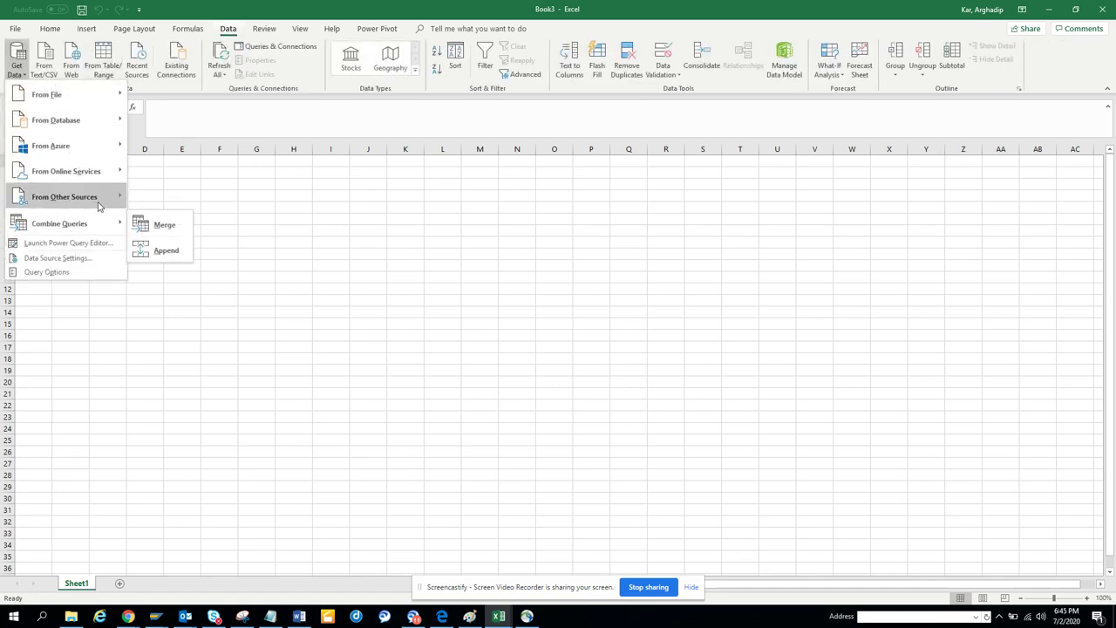
{"action": "mouse_move", "coordinate": [64, 196]}
{"action": "left_click", "coordinate": [234, 301]}
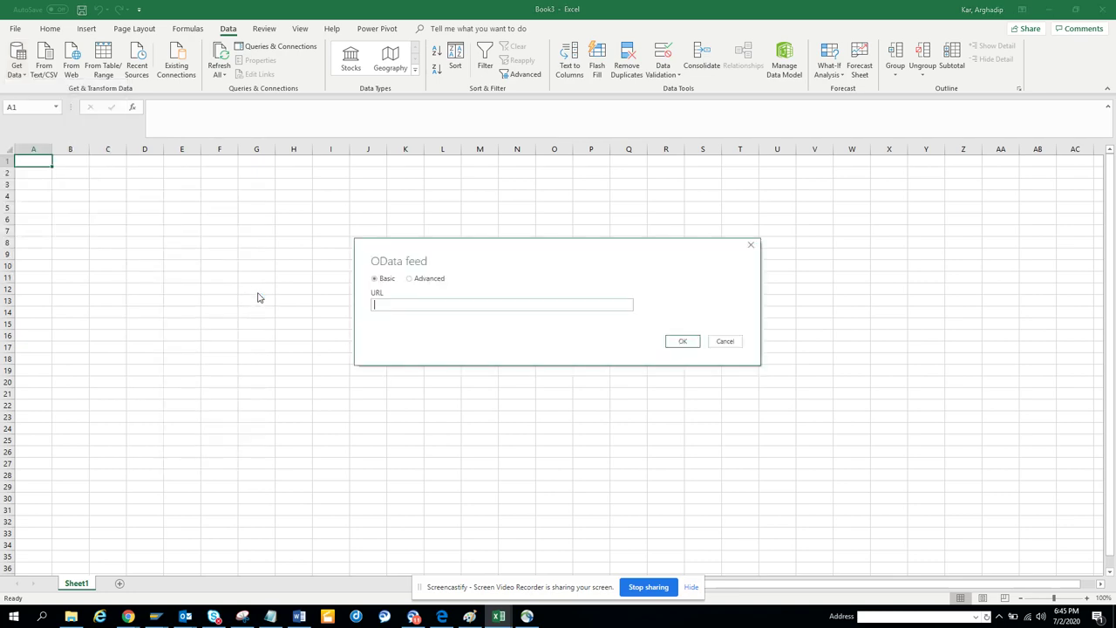
{"action": "type", "text": "http://hs4sap.majul.com:8000/sap/opu/odata/sap/FAP_VENDOR_LINE_ITEMS_SRV/"}
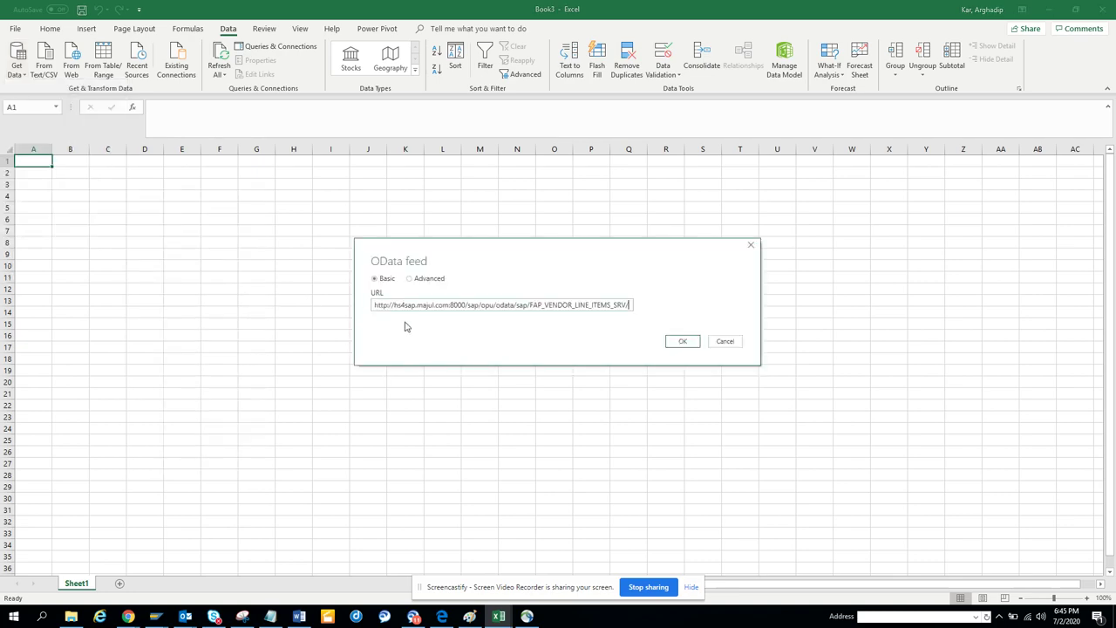
{"action": "left_click", "coordinate": [673, 344]}
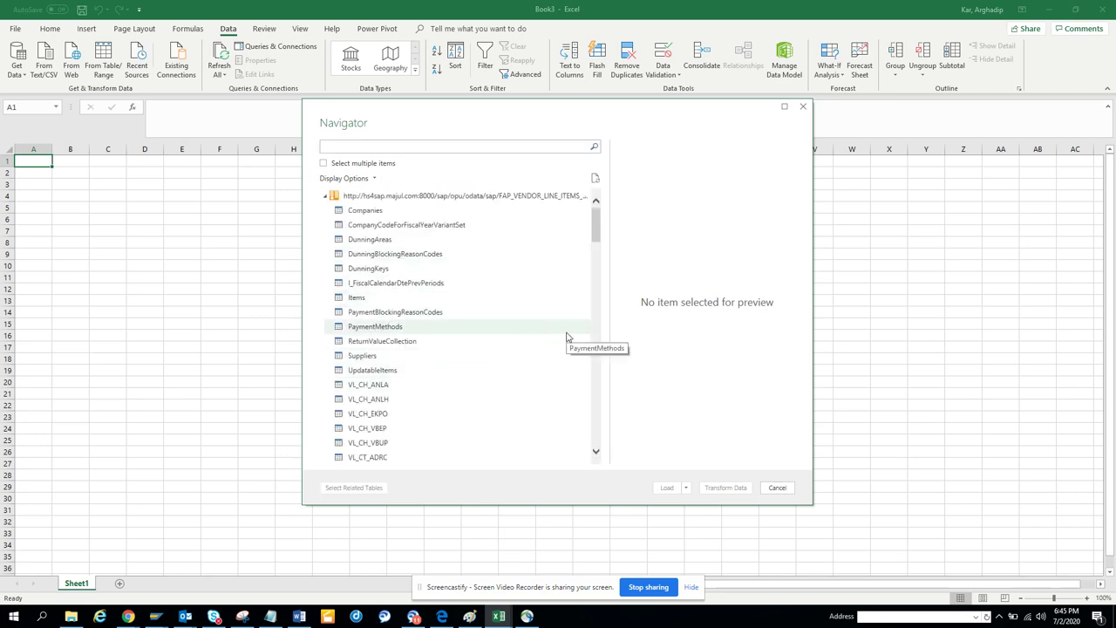
Preview Companies, PaymentBlockingReasonCodes, VL_CH_ANLA and Suppliers, which returns a 500 error.
{"action": "left_click", "coordinate": [434, 209]}
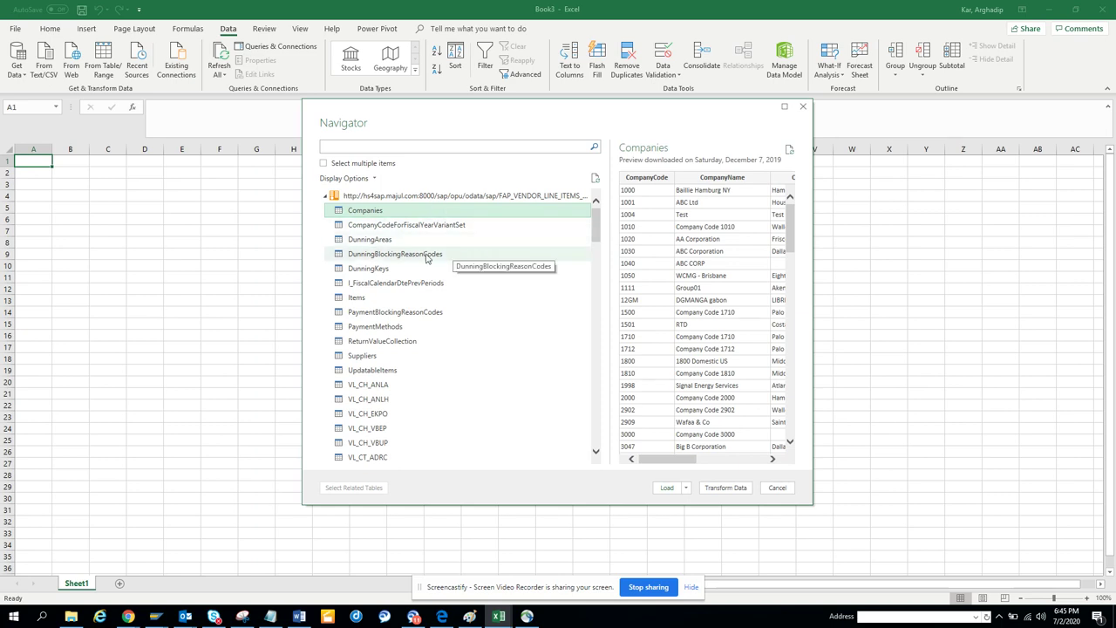
{"action": "left_click", "coordinate": [424, 313]}
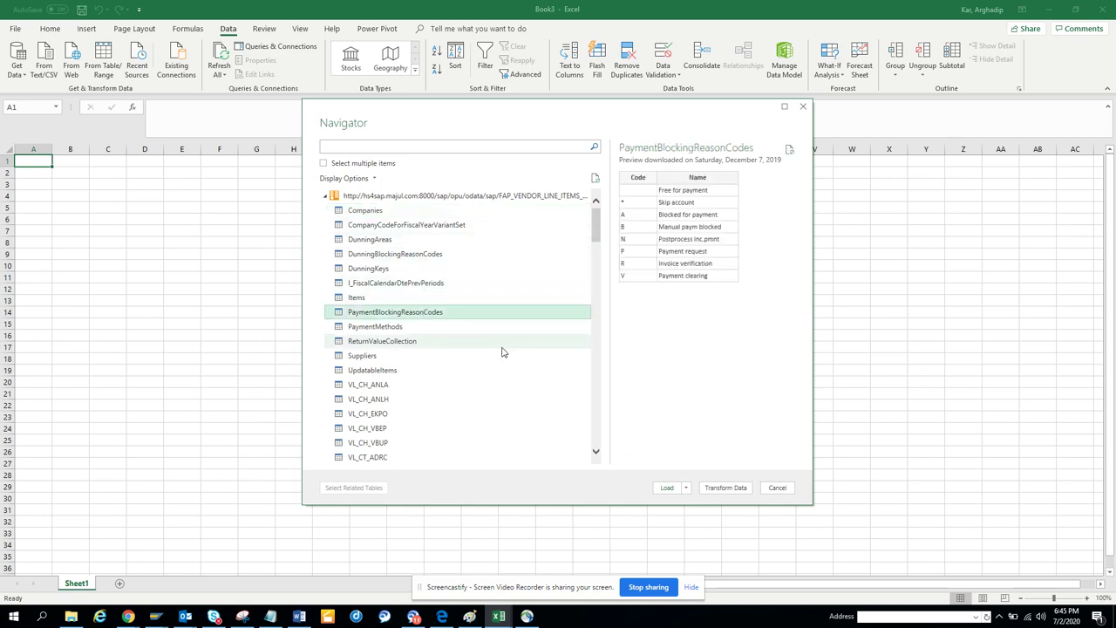
{"action": "left_click", "coordinate": [451, 385]}
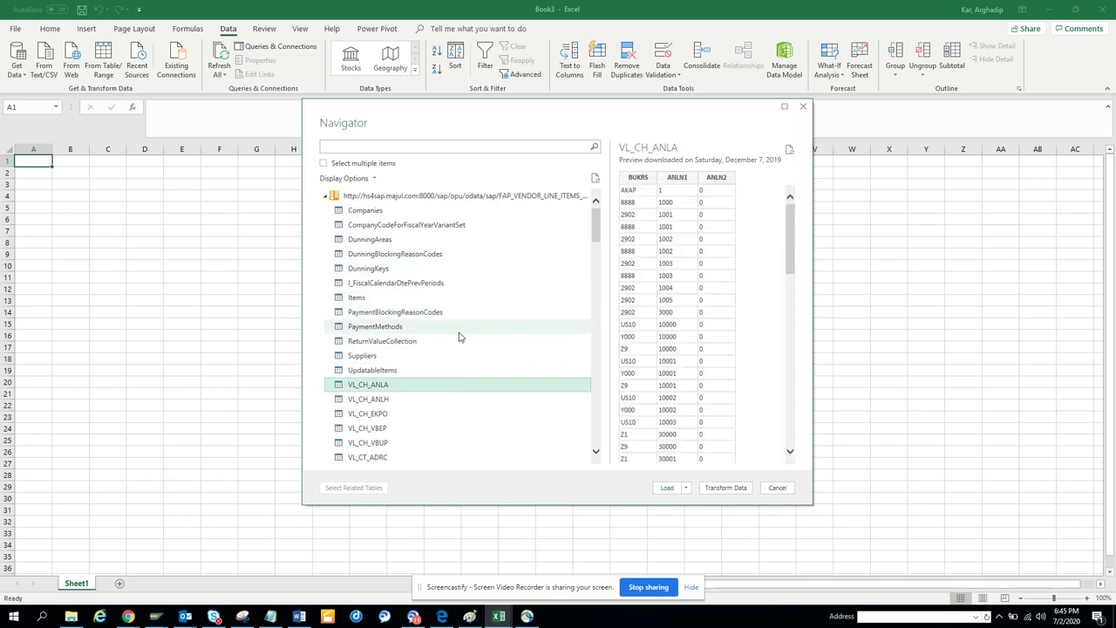
{"action": "left_click", "coordinate": [451, 356]}
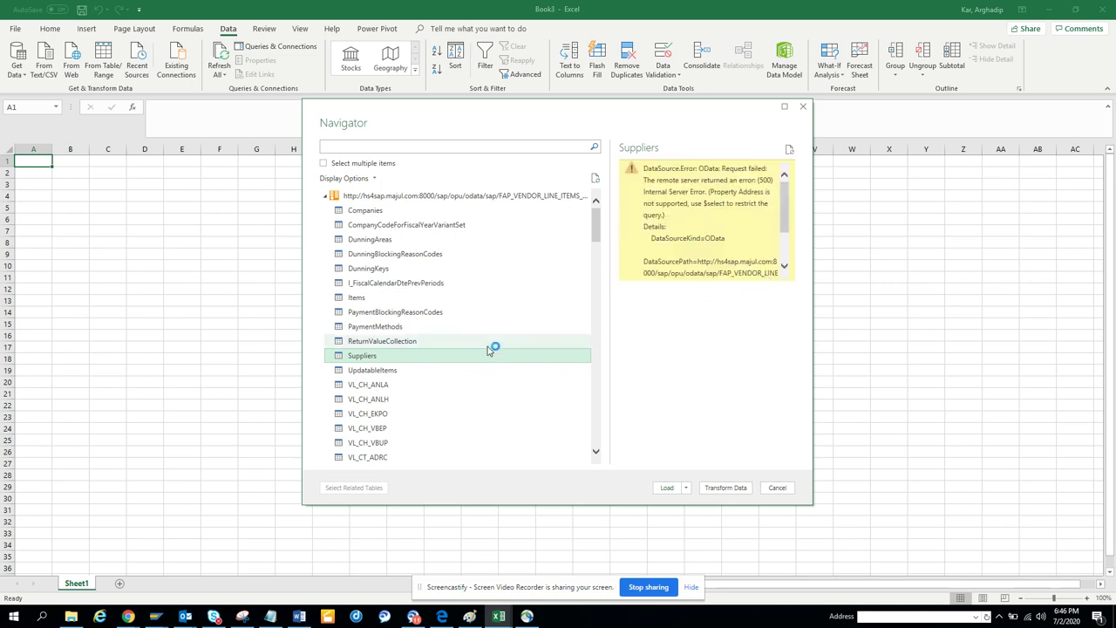
Preview ReturnValueCollection, VL_FV_SHKZG and VL_FV_FAR_SYM_DUE, then refresh the Navigator table list.
{"action": "left_click", "coordinate": [469, 345]}
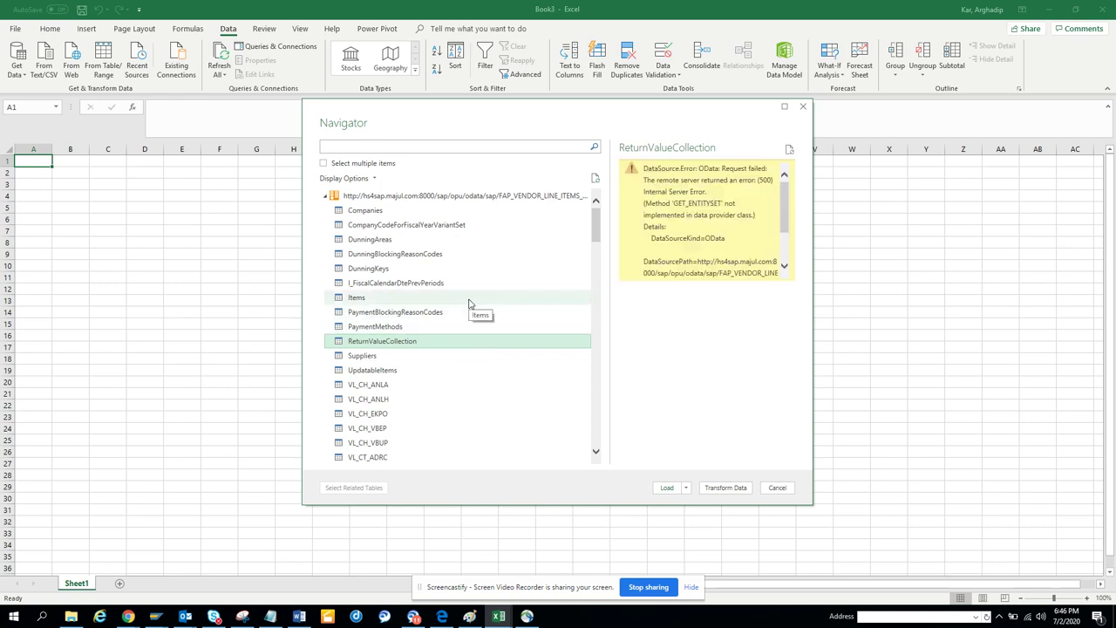
{"action": "left_click_drag", "start_coordinate": [598, 224], "coordinate": [604, 294]}
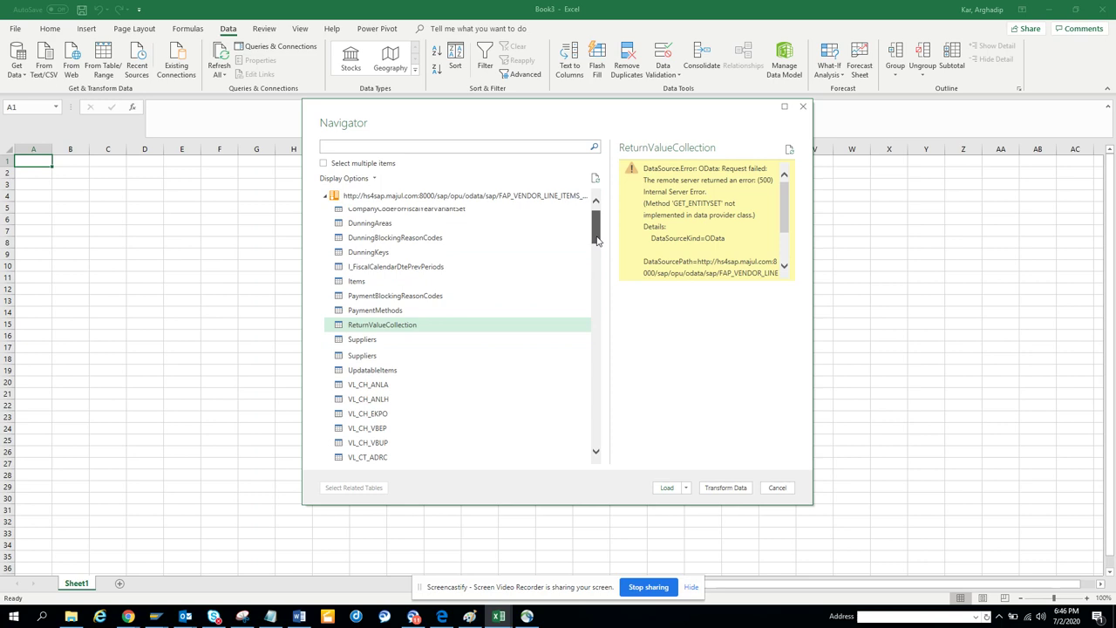
{"action": "left_click", "coordinate": [416, 305]}
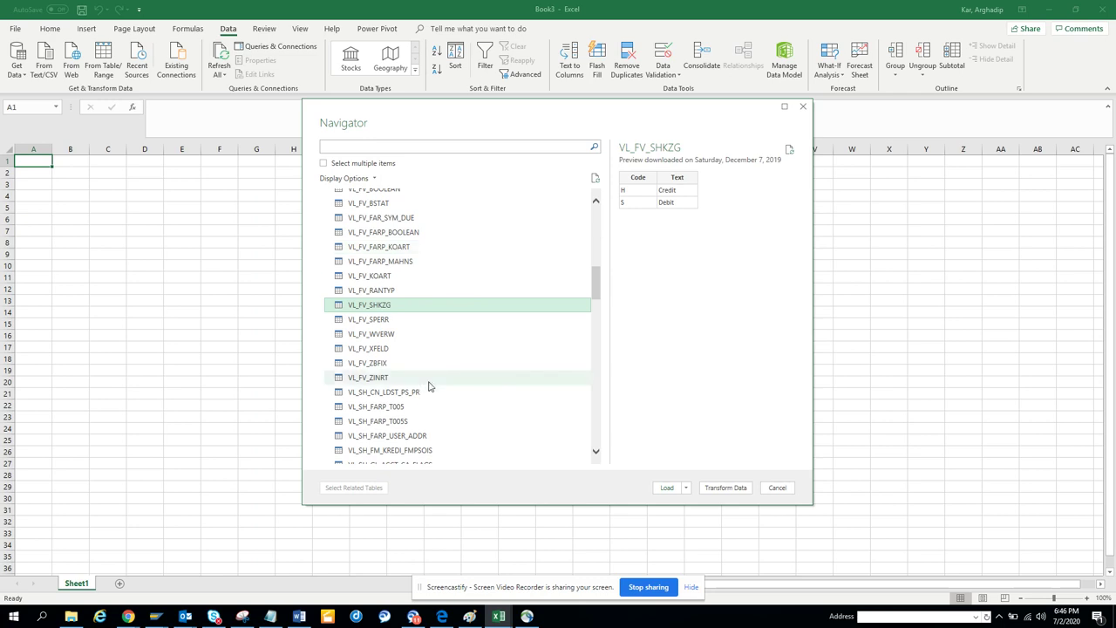
{"action": "left_click", "coordinate": [520, 216]}
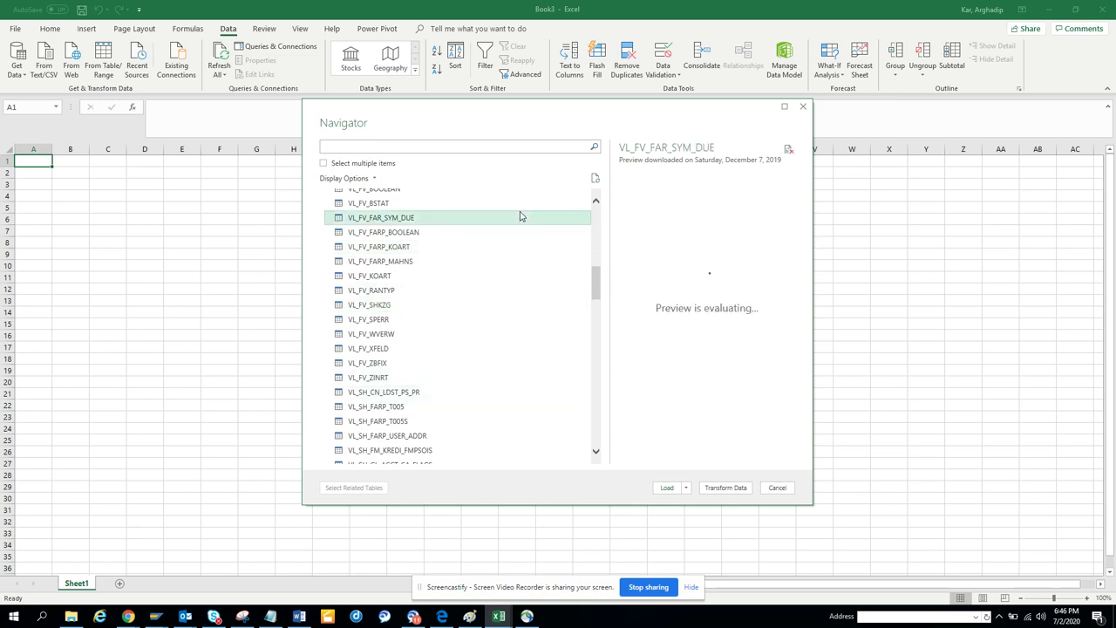
{"action": "left_click", "coordinate": [596, 178]}
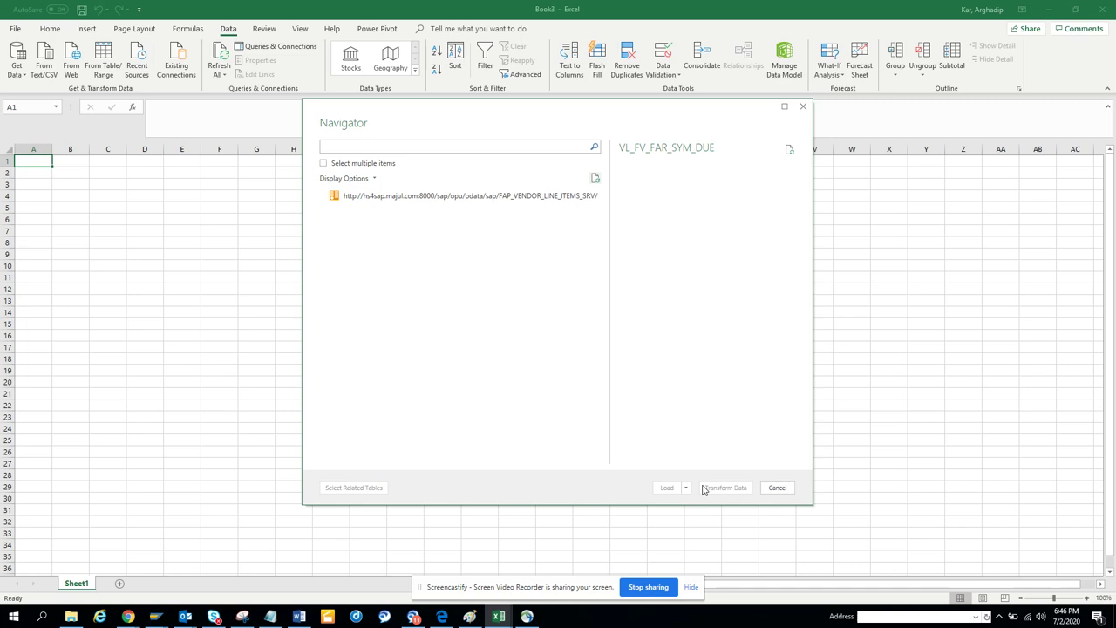
{"action": "left_click", "coordinate": [597, 180]}
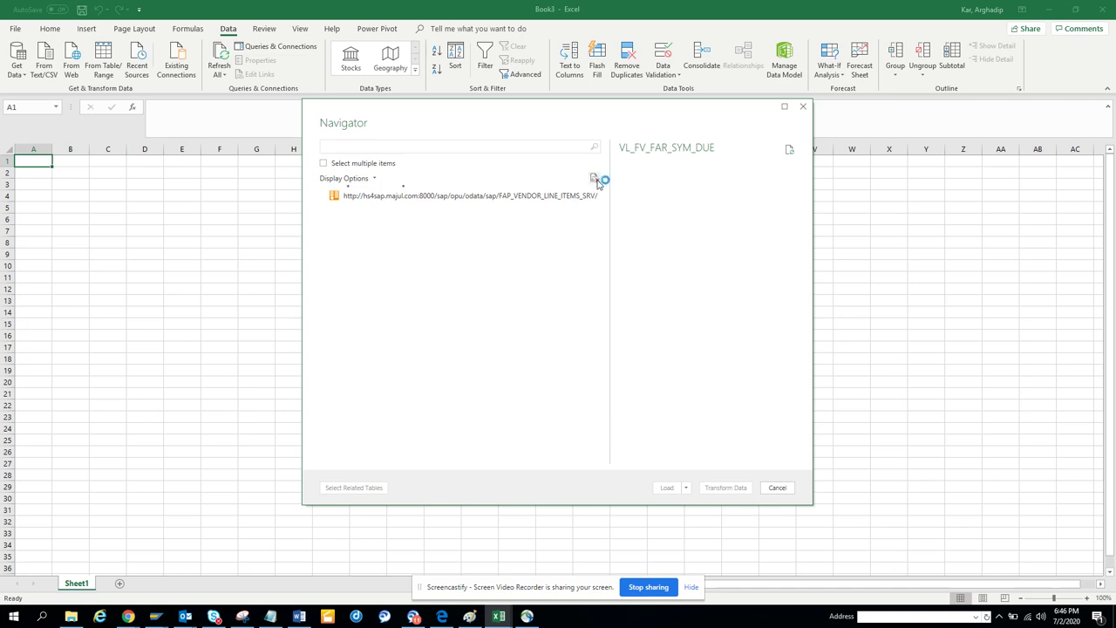